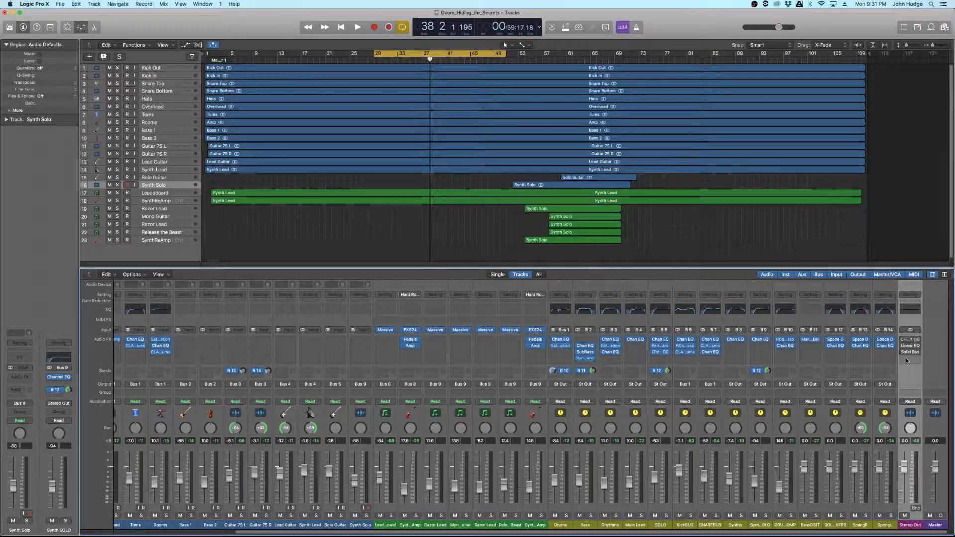
Step: Audition the looped section of the mix, first unprocessed and again with the CHARLY plug-in enabled on the Stereo Out channel
key("space")
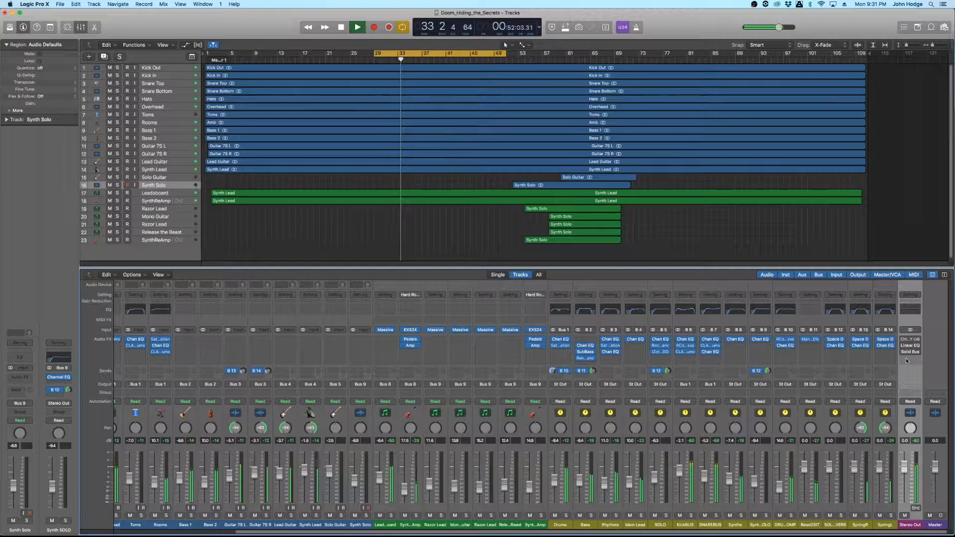
key("space")
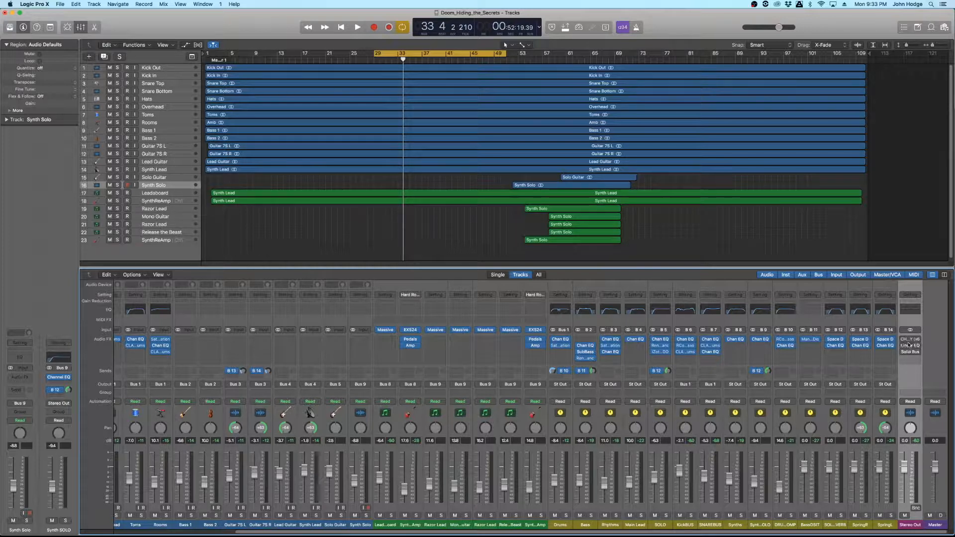
left_click(910, 340)
left_click_drag(226, 37, 346, 81)
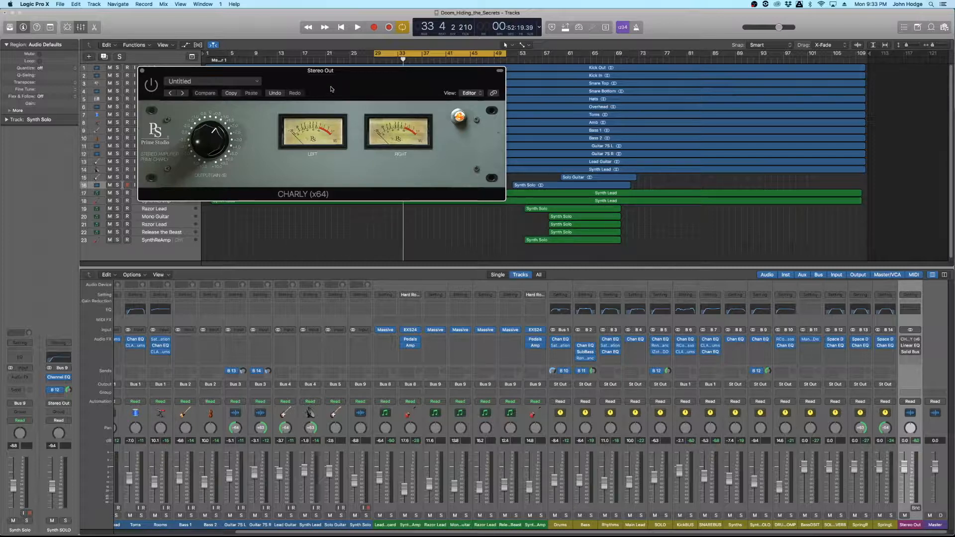
left_click_drag(321, 82, 337, 155)
key("space")
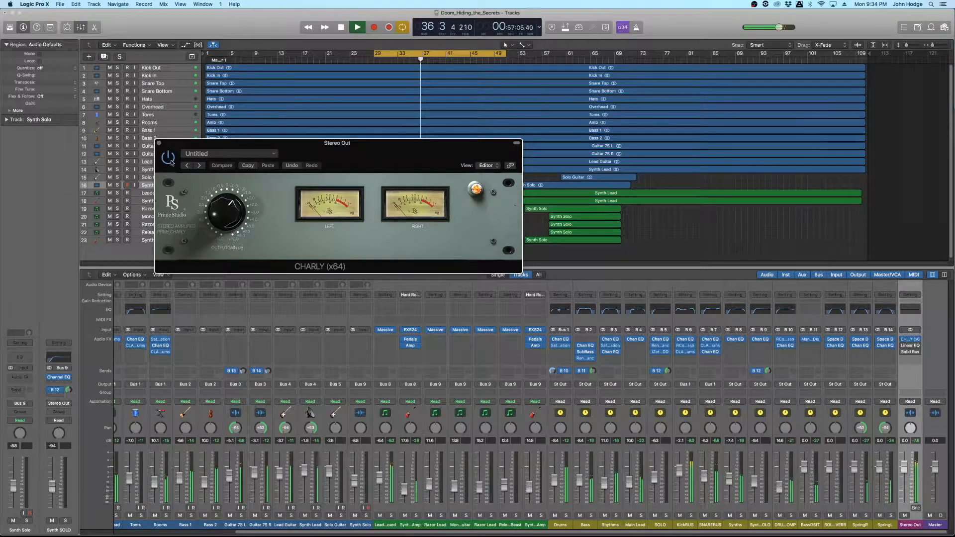
key("space")
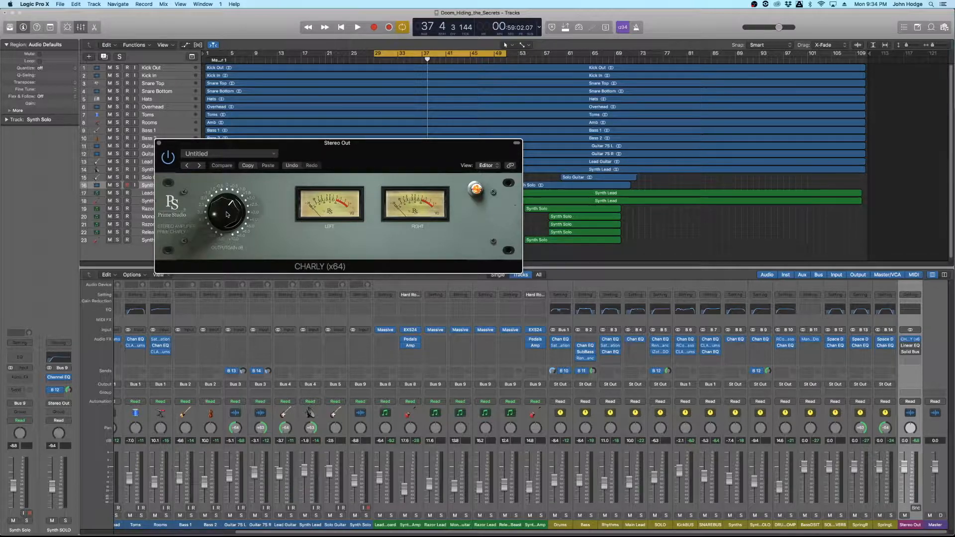
Step: Try lower and higher Output Gain settings on CHARLY while playing the loop, and restore the original gain
left_click_drag(227, 214, 228, 223)
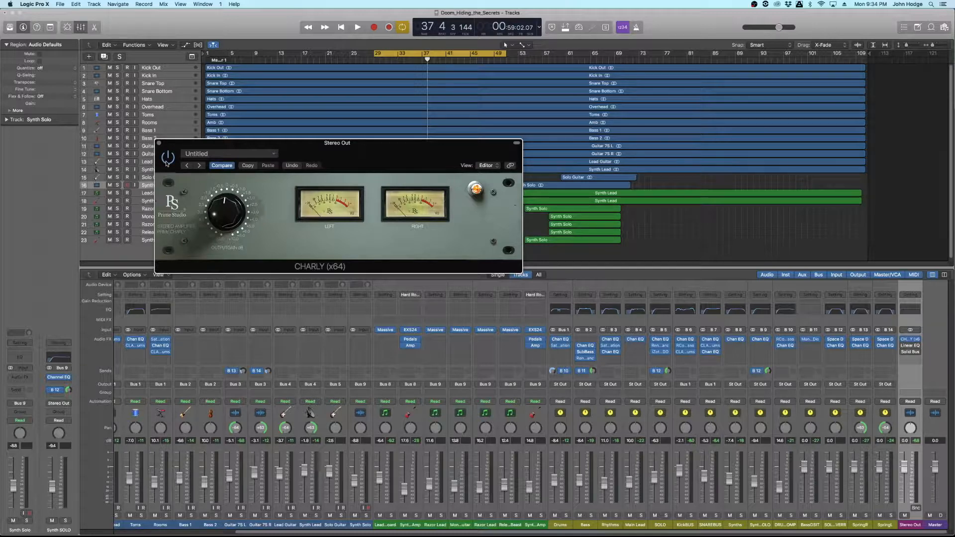
key("space")
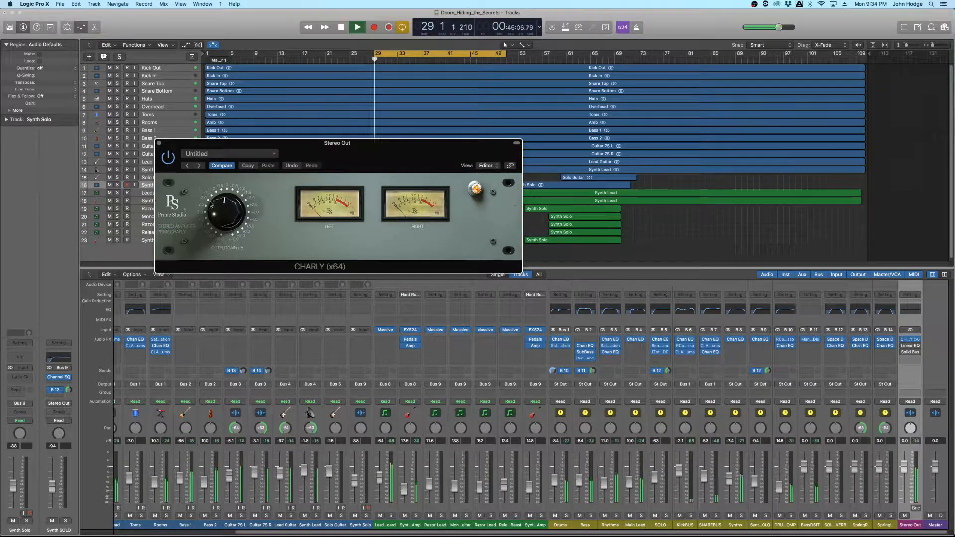
left_click_drag(221, 213, 224, 193)
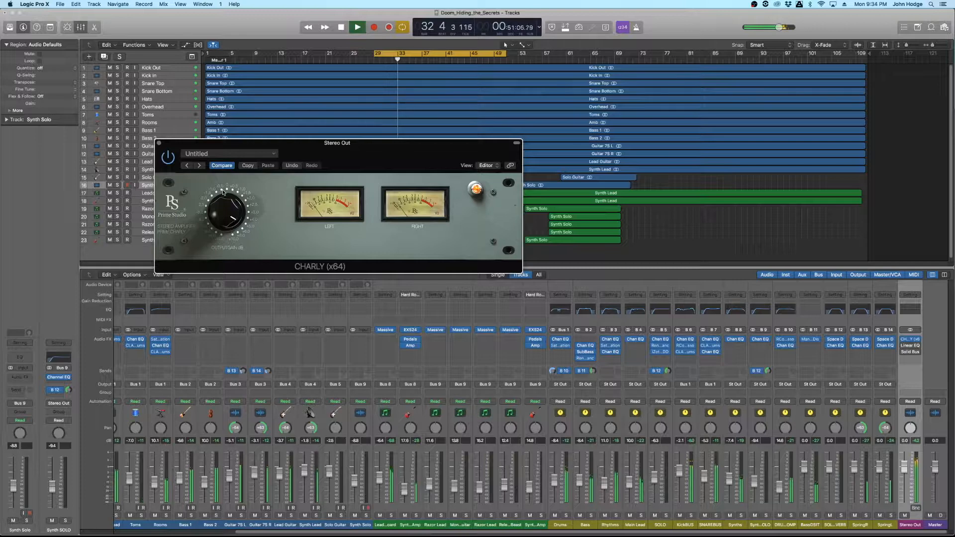
left_click_drag(222, 192, 231, 225)
key("space")
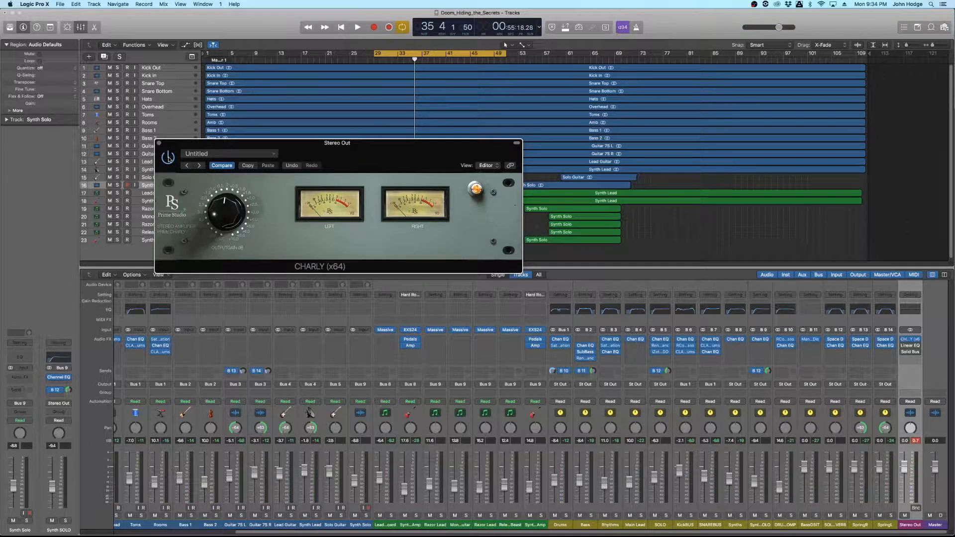
left_click_drag(223, 213, 222, 206)
Step: Compare the looped mix with CHARLY bypassed and active, and close the plug-in window
left_click(168, 156)
key("space")
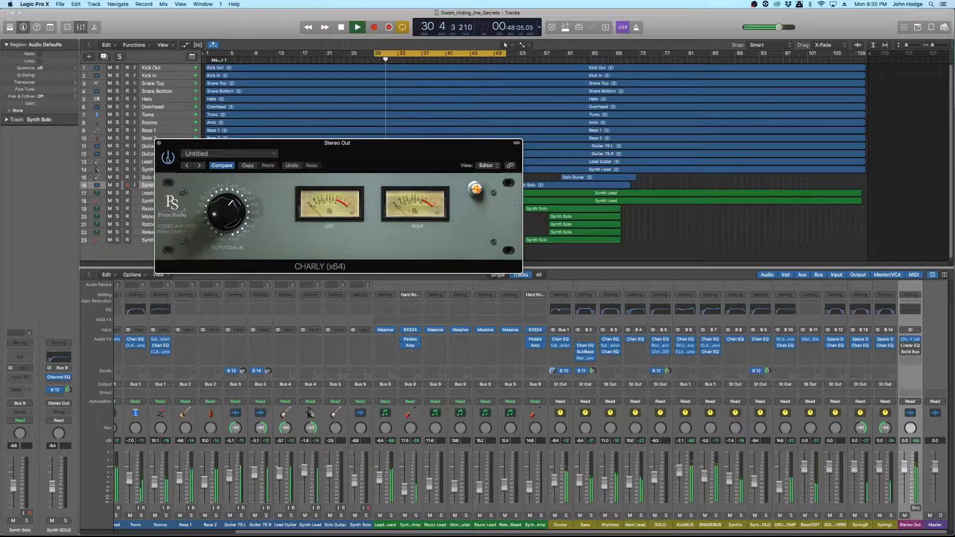
key("space")
key("super+w")
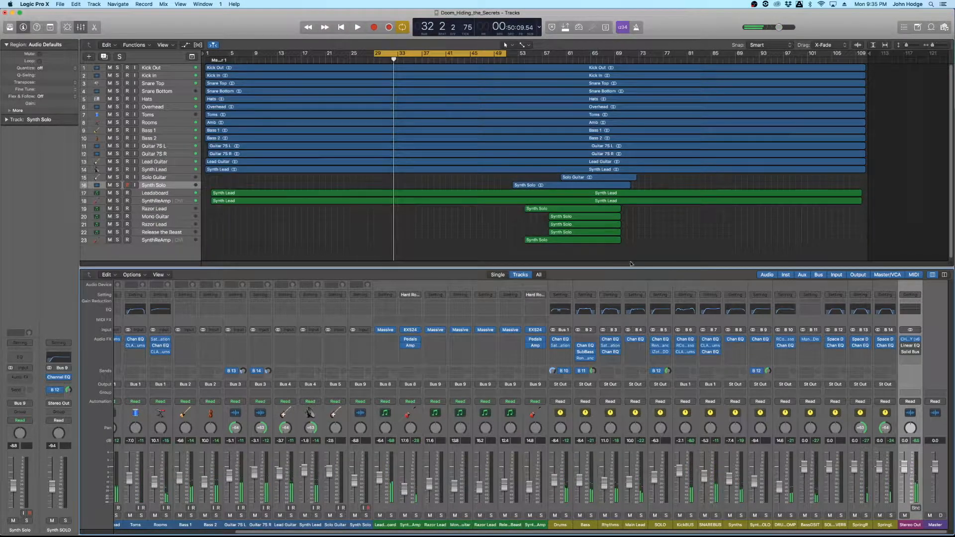
Step: Enable the Linear Phase EQ on Stereo Out and compare the loop with its Mid 62 Hz band off and on
left_click(912, 346)
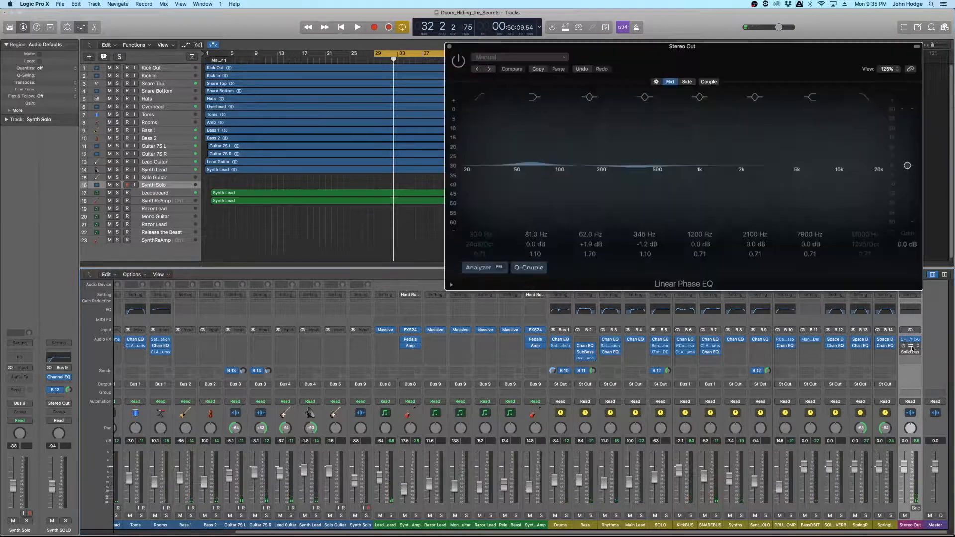
left_click_drag(656, 65, 400, 141)
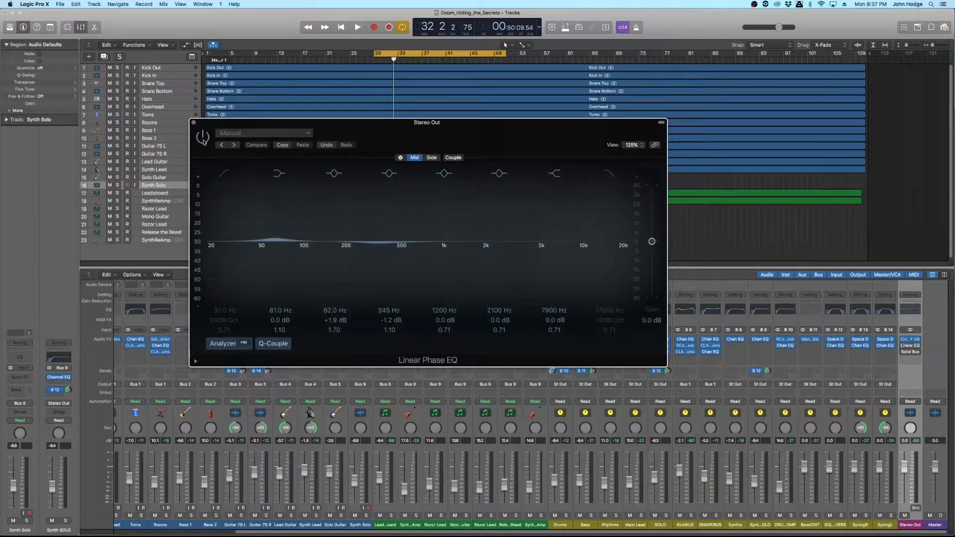
key("space")
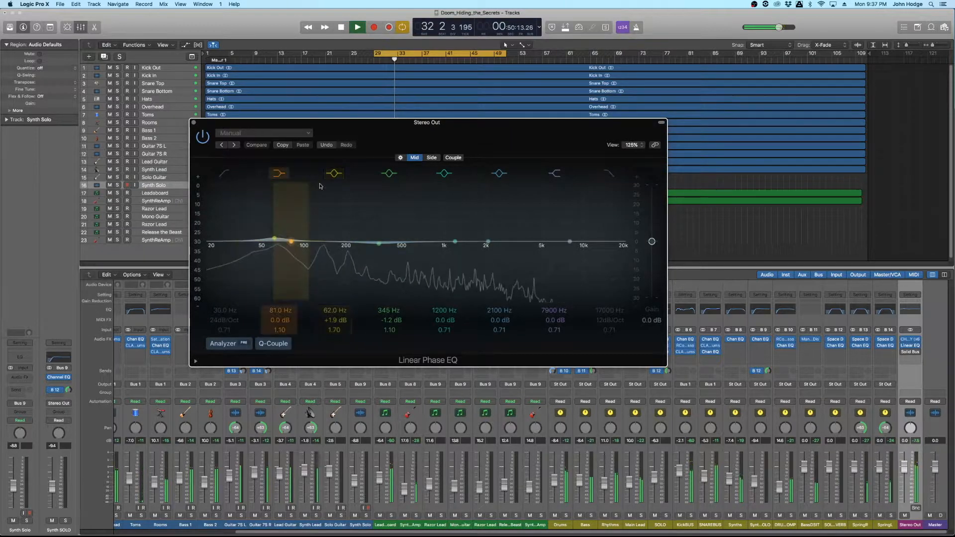
left_click(333, 173)
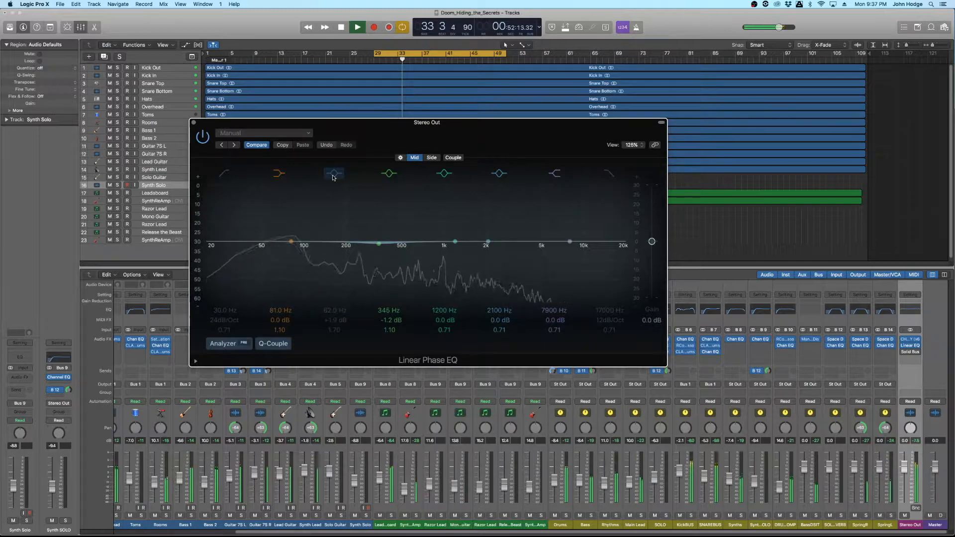
left_click(333, 175)
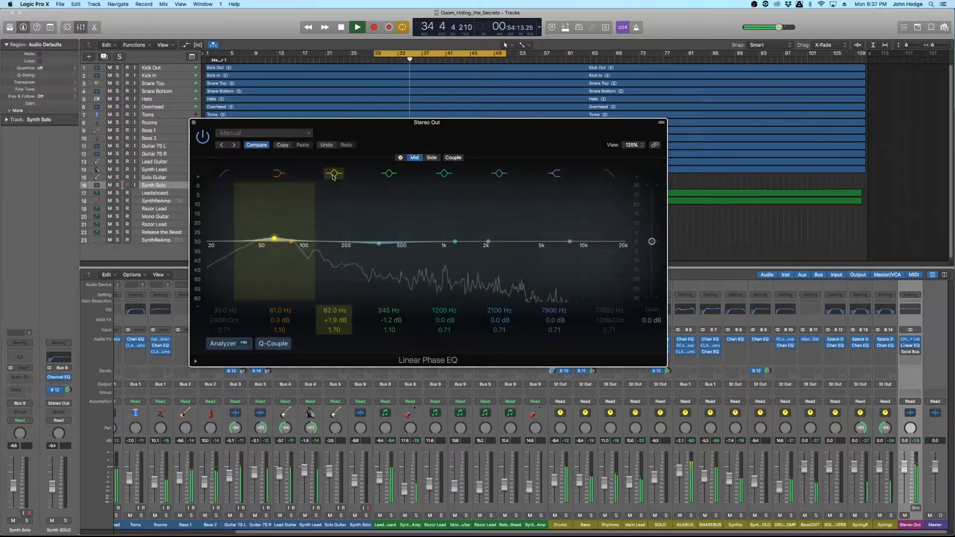
key("space")
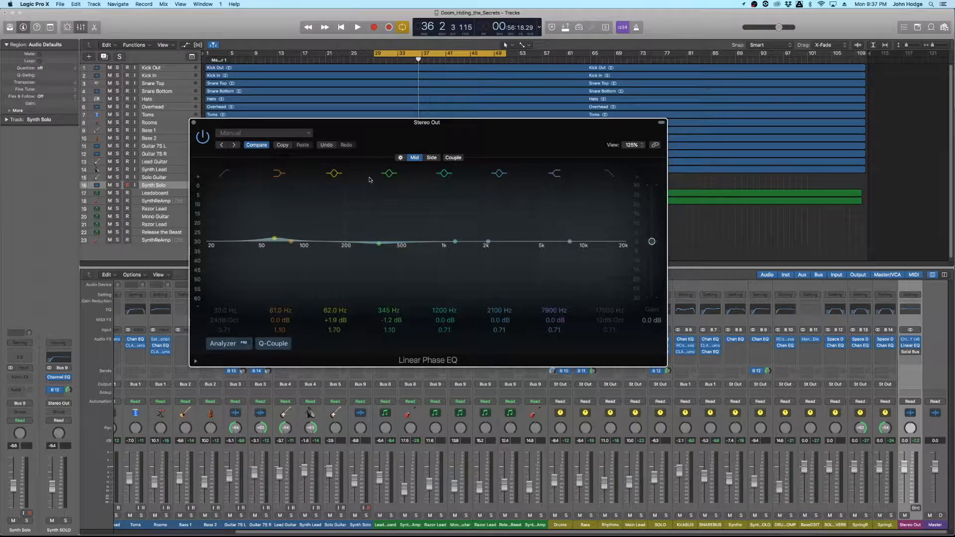
Step: Show the Linear Phase EQ's Side curve, compare the loop with the EQ bypassed and active, and close its window
left_click(430, 158)
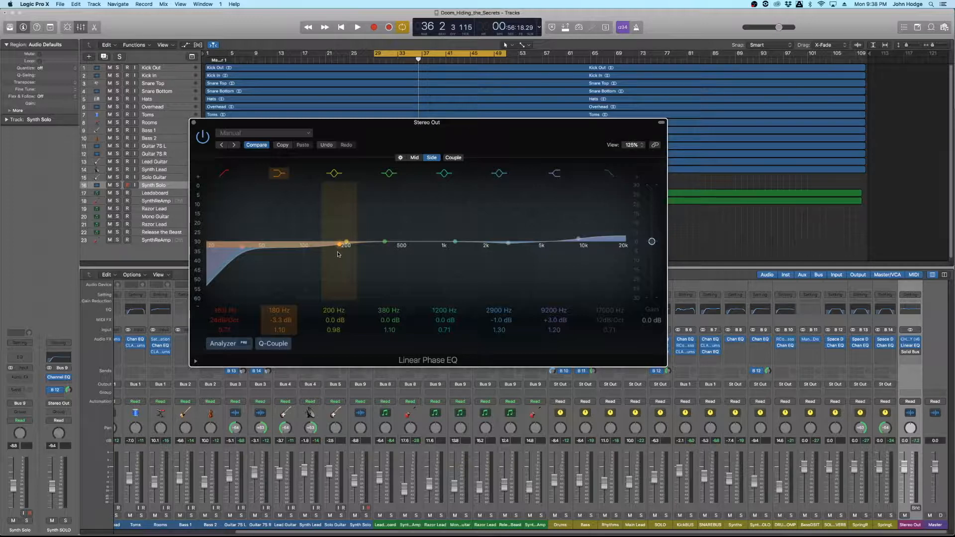
left_click(204, 138)
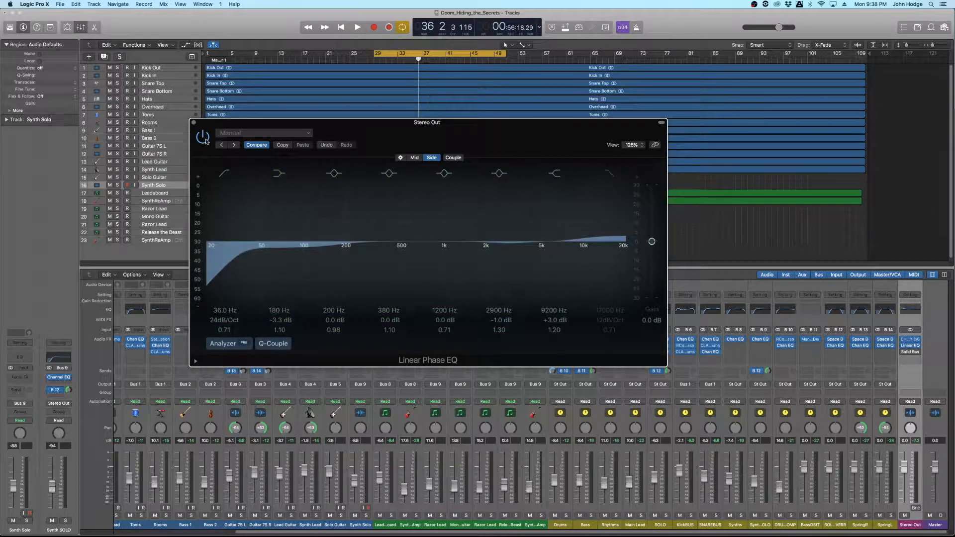
key("space")
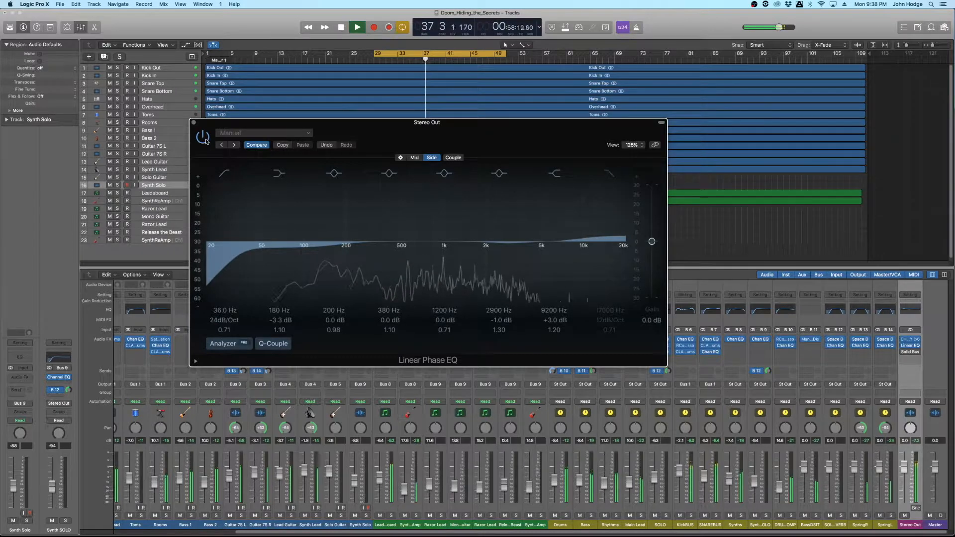
key("space")
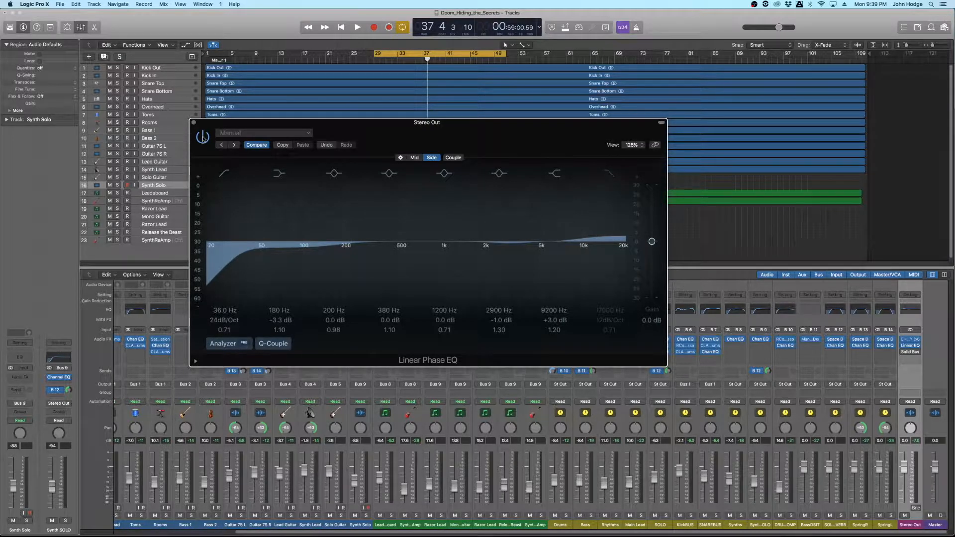
key("space")
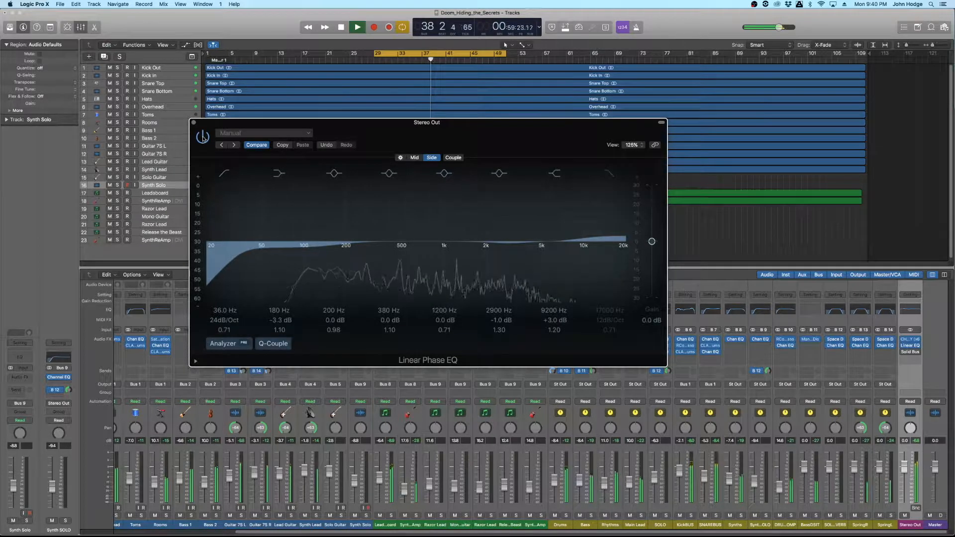
key("space")
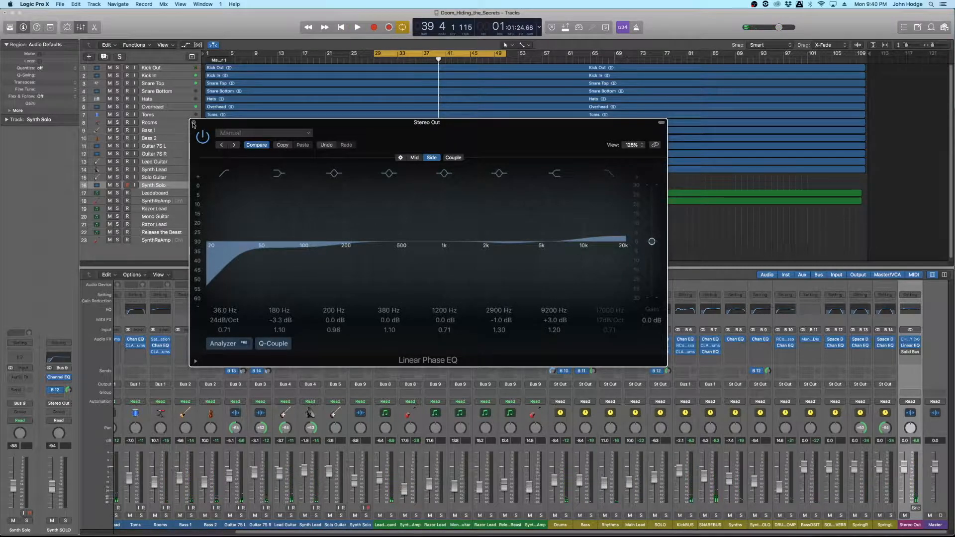
left_click(193, 122)
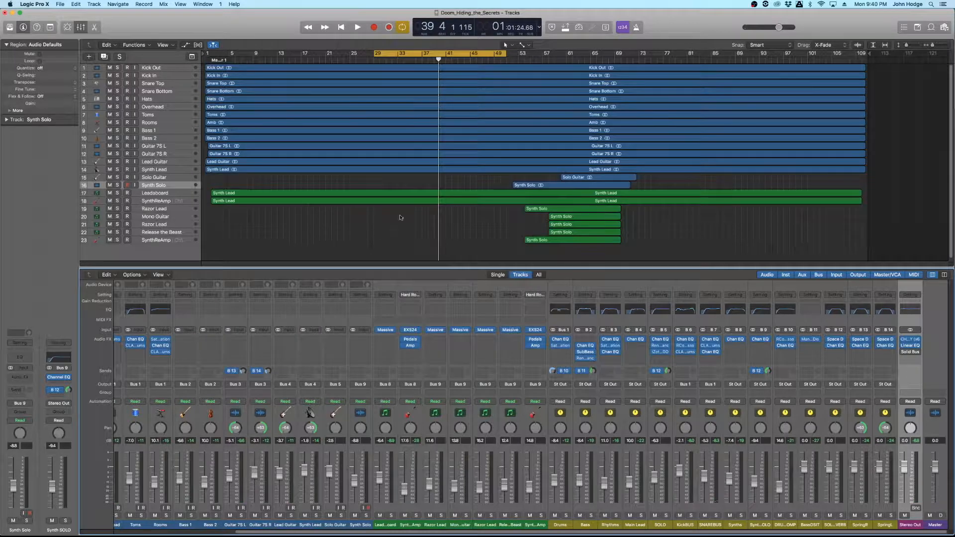
Step: Enable Solid Bus Comp on Stereo Out, check its Makeup and Threshold settings, and audition its effect on the loop
left_click(911, 352)
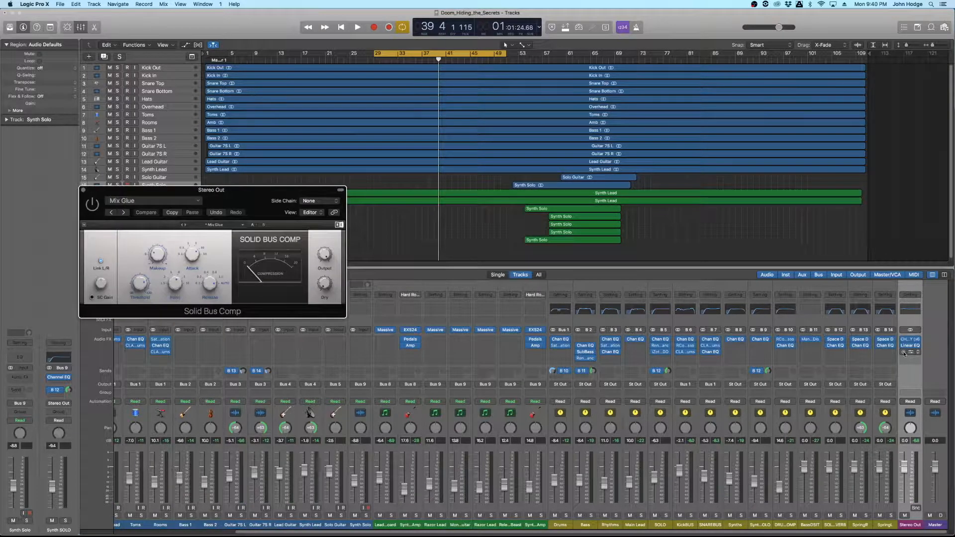
left_click_drag(223, 204, 431, 158)
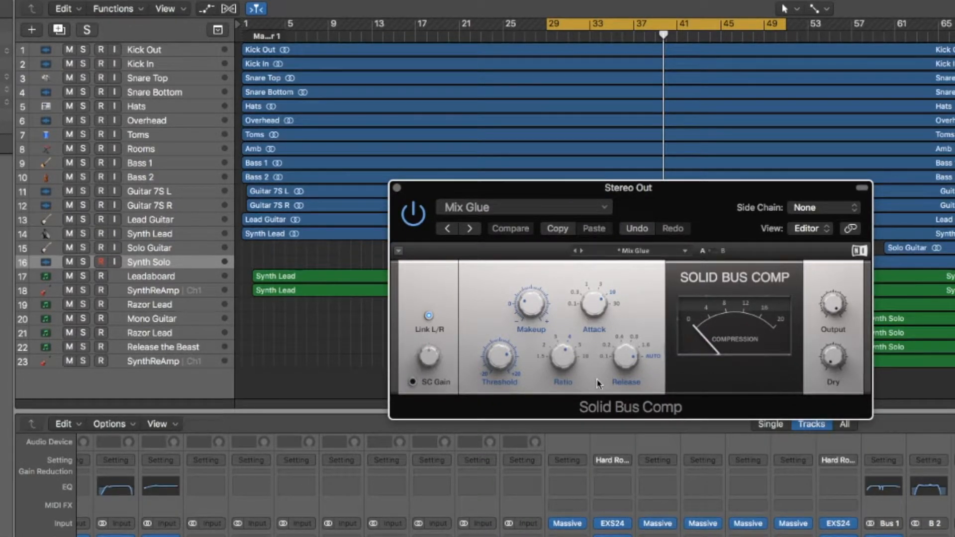
mouse_move(519, 359)
mouse_move(530, 313)
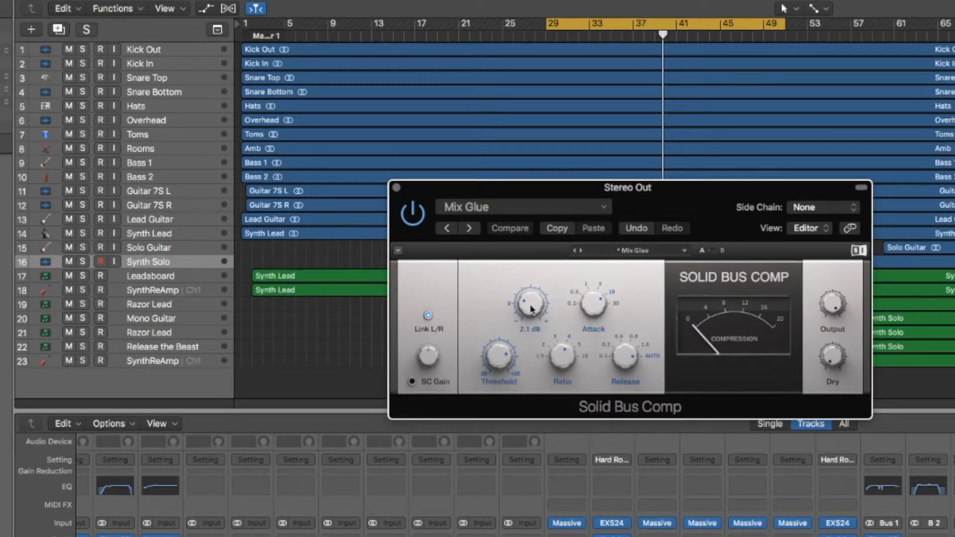
mouse_move(501, 361)
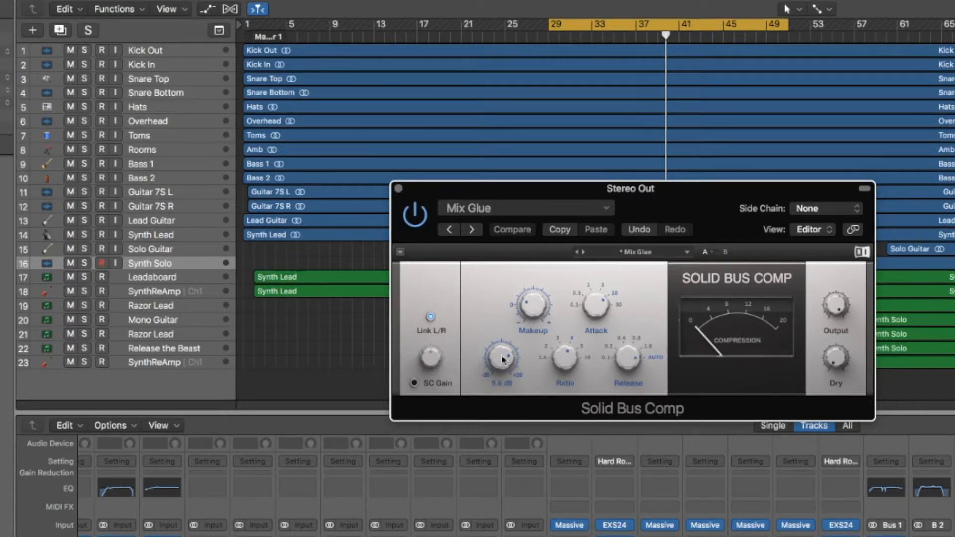
left_click(423, 223)
key("space")
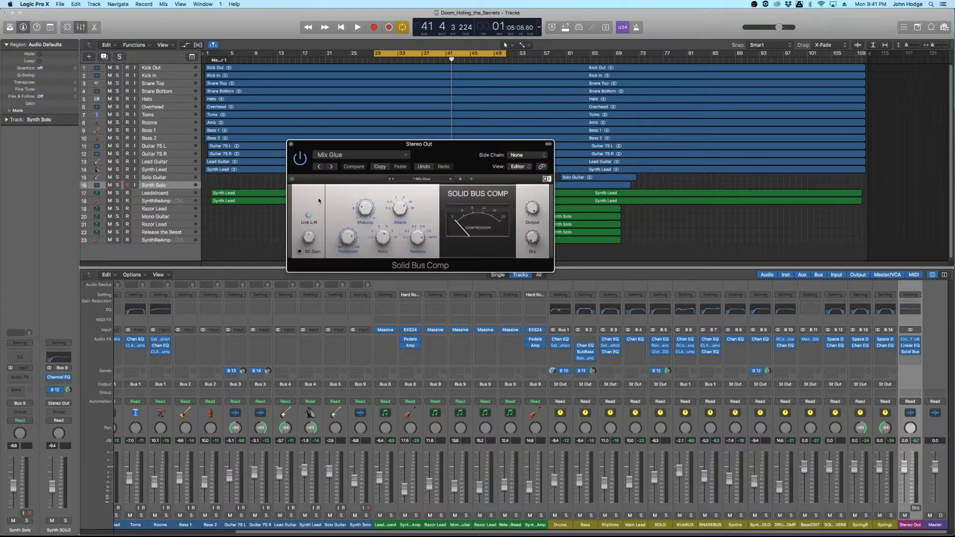
left_click(292, 145)
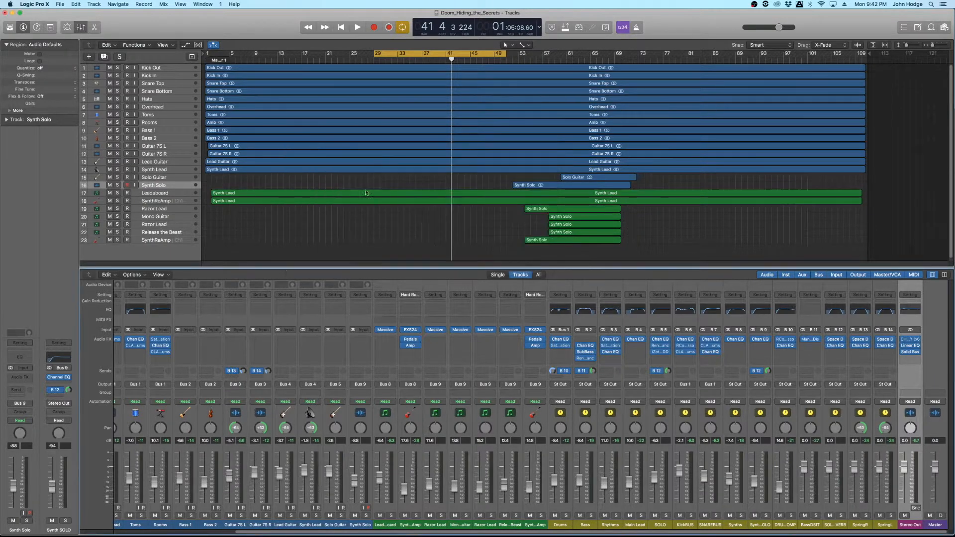
Step: Open CHARLY, Linear Phase EQ and Solid Bus Comp from Stereo Out, arrange their windows without overlap, and start playing the loop
left_click(911, 339)
left_click(914, 347)
left_click(910, 346)
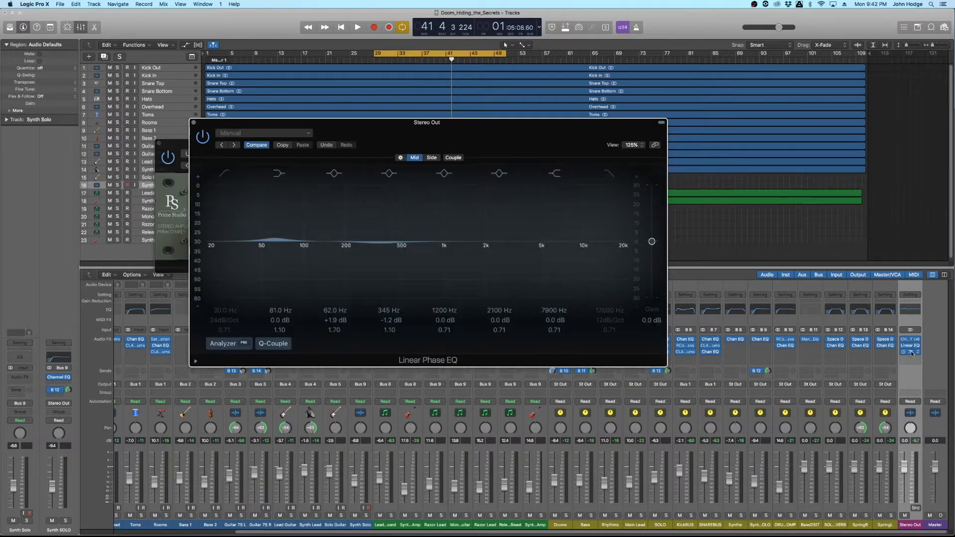
left_click_drag(418, 120, 696, 15)
left_click_drag(440, 265, 343, 134)
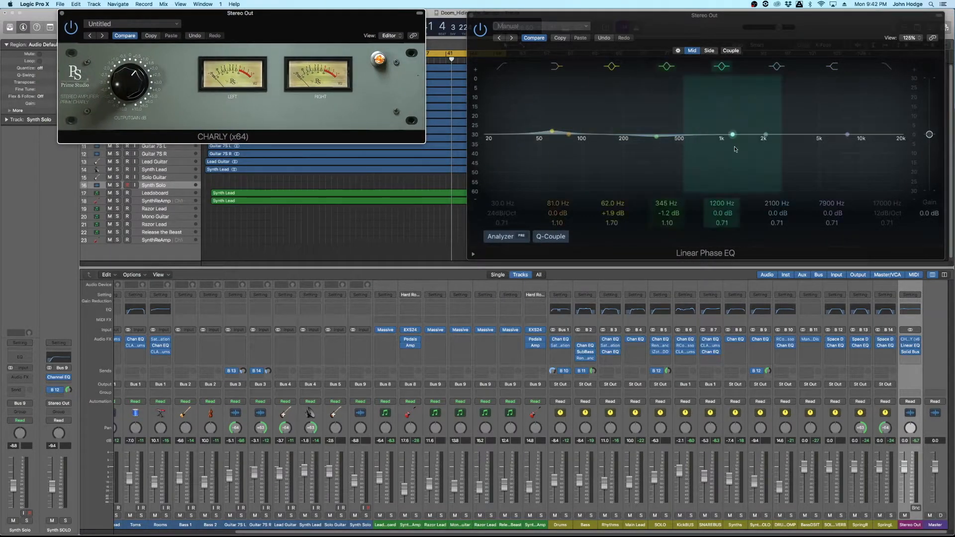
left_click(911, 352)
left_click_drag(455, 149, 260, 162)
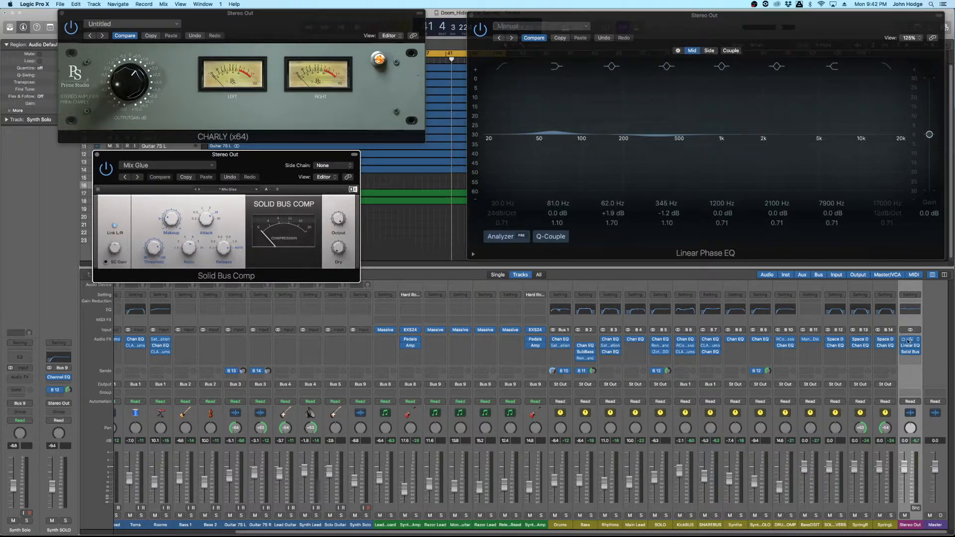
key("space")
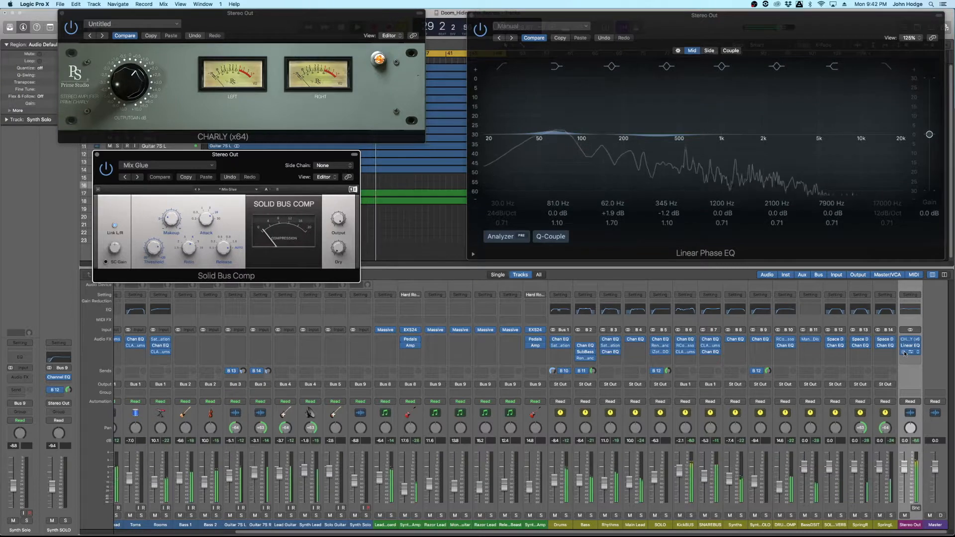